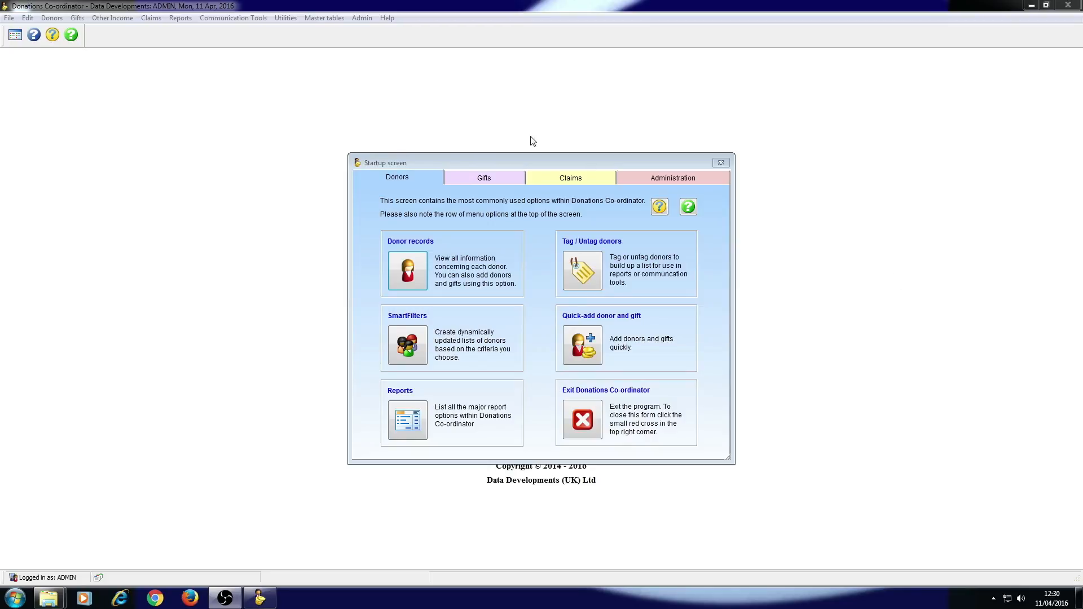
Open the form for entering donations individually and start a new donation.
{"action": "left_click", "coordinate": [493, 178]}
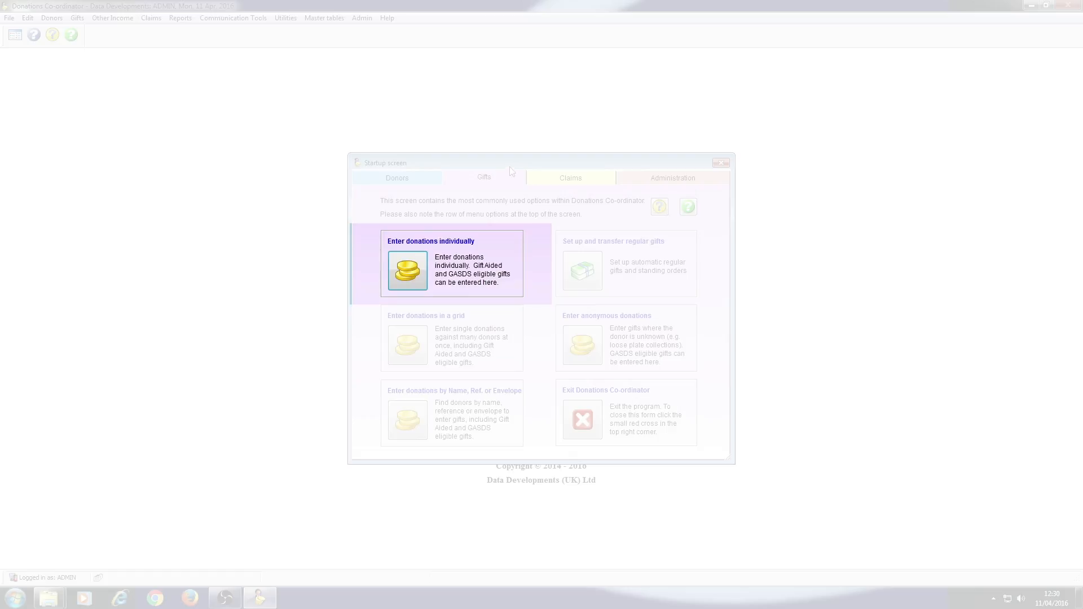
{"action": "left_click", "coordinate": [77, 18]}
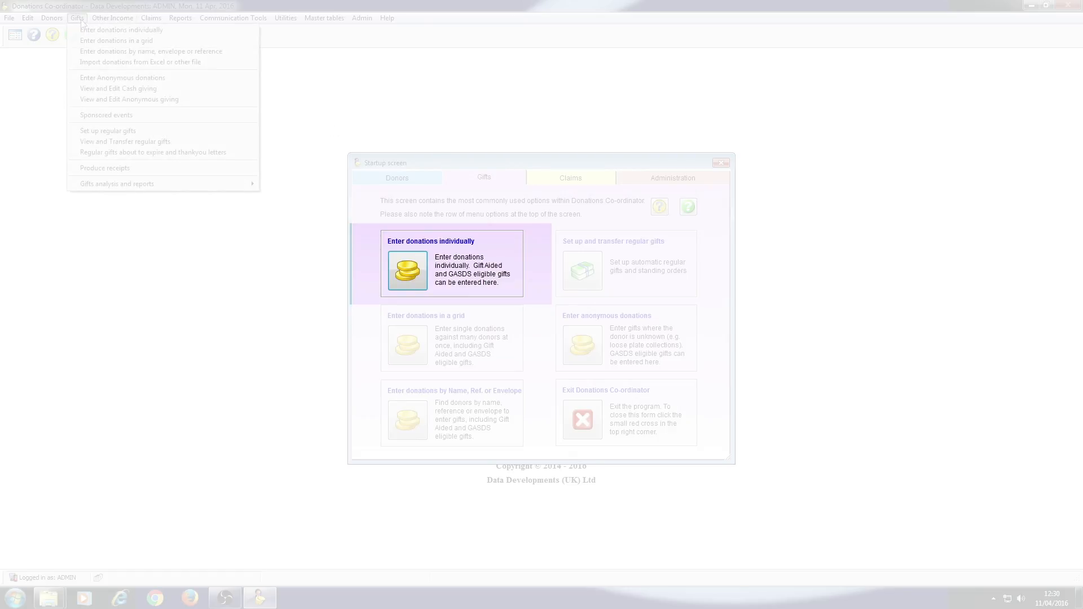
{"action": "left_click", "coordinate": [162, 31]}
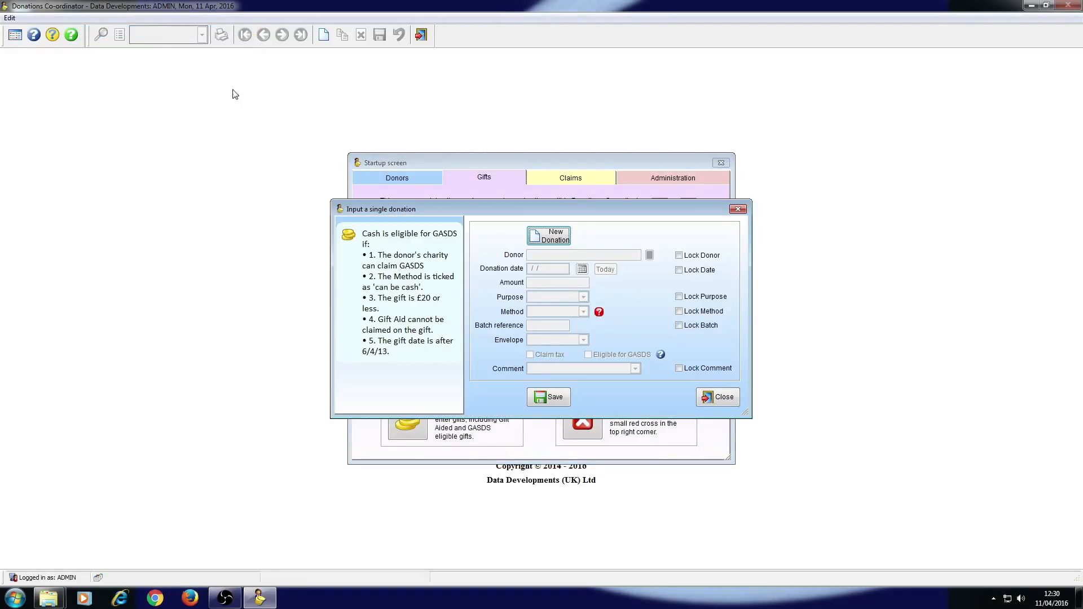
{"action": "left_click", "coordinate": [535, 237]}
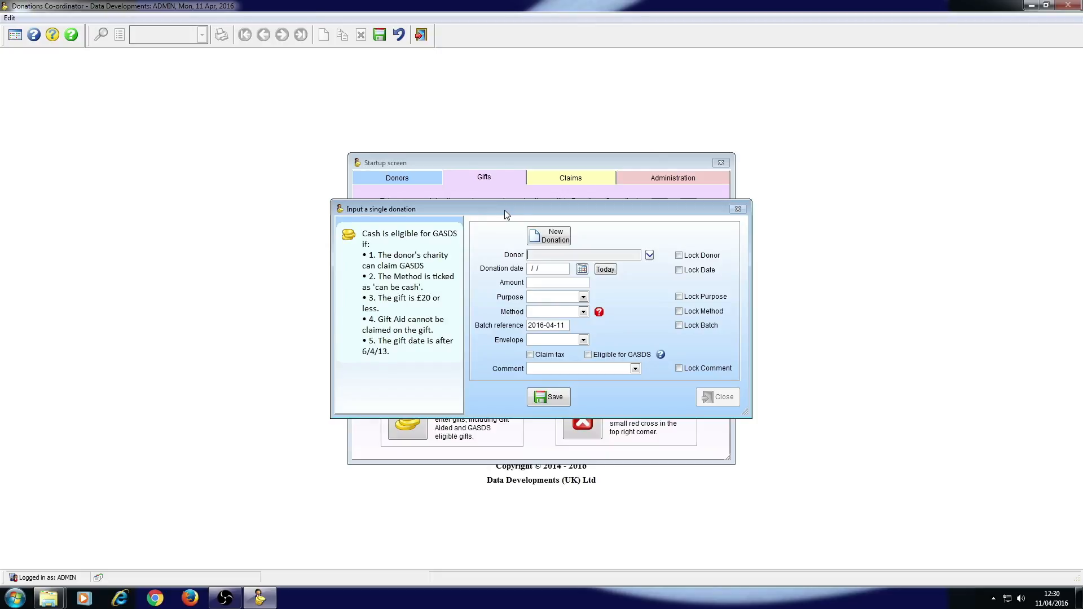
Look up the ninth listed donor by last name and assign them to the donation.
{"action": "left_click", "coordinate": [650, 255]}
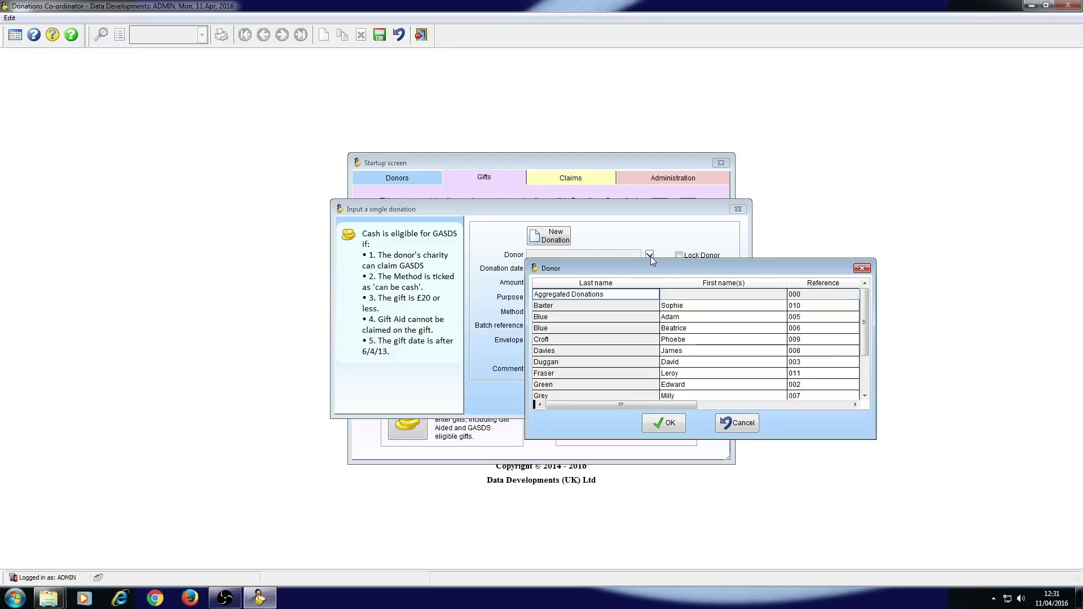
{"action": "type", "text": "gre"}
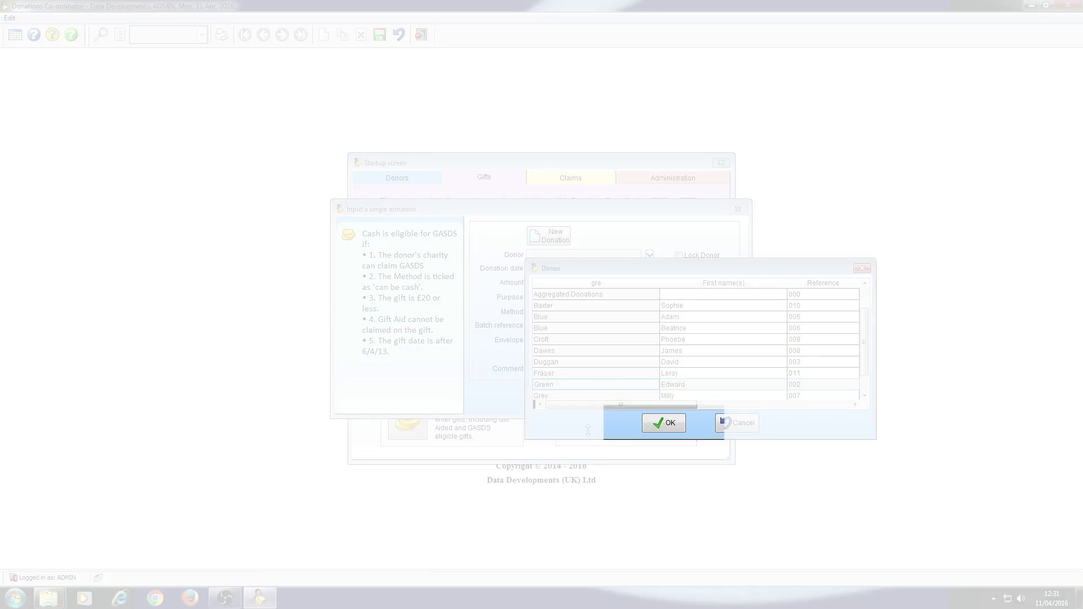
{"action": "key", "text": "Return"}
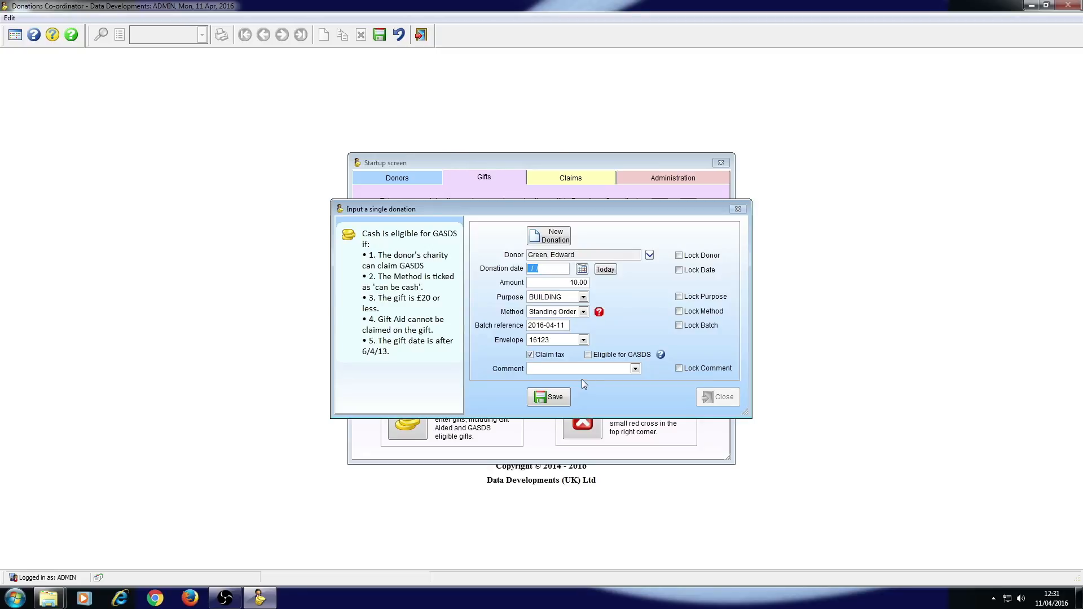
Enter 11/04/2016 as the donation date, and replace it with 08/04/2016 from the calendar.
{"action": "type", "text": "11042016"}
{"action": "left_click", "coordinate": [581, 269]}
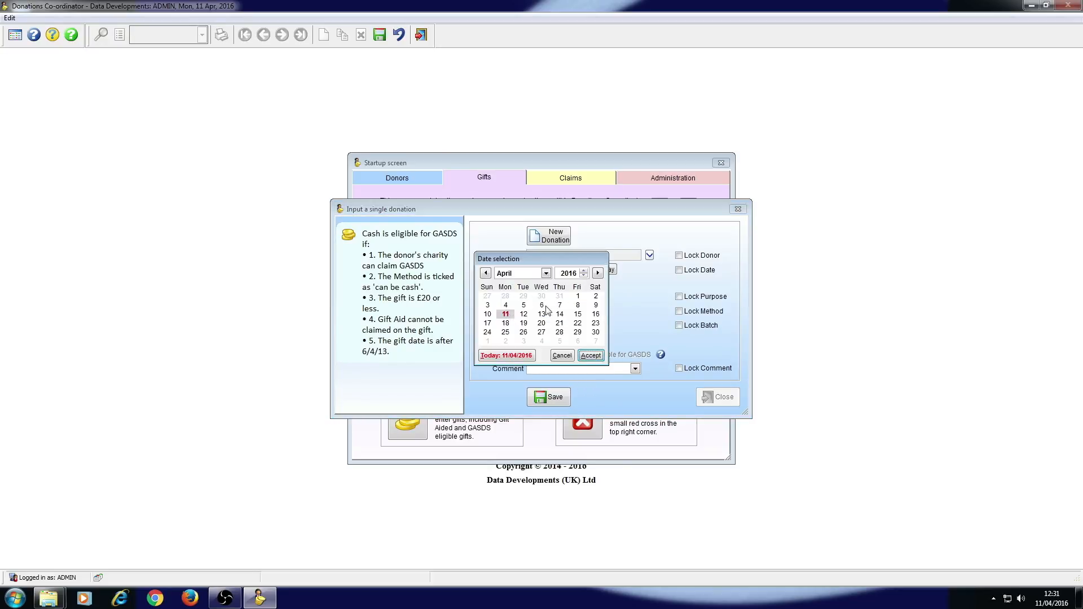
{"action": "left_click", "coordinate": [578, 306]}
{"action": "left_click", "coordinate": [587, 354]}
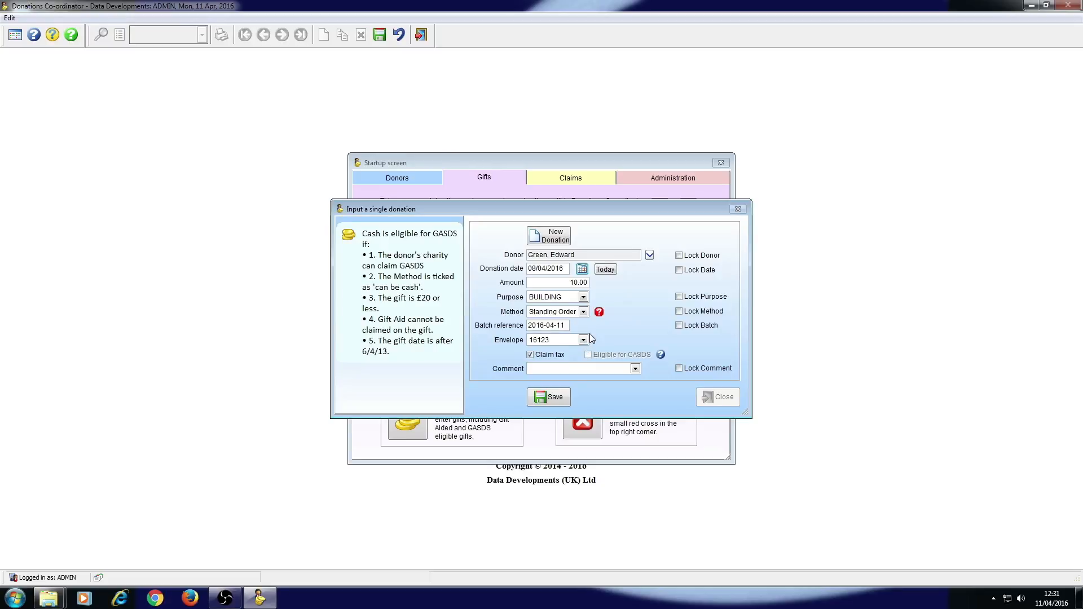
Set the donation date to today, 11/04/2016, and the amount to 40.00.
{"action": "left_click", "coordinate": [608, 270]}
{"action": "left_click_drag", "start_coordinate": [566, 282], "coordinate": [605, 286]}
{"action": "type", "text": "40"}
Set the donation's purpose to YOUTH and its envelope to N/A.
{"action": "left_click", "coordinate": [584, 297]}
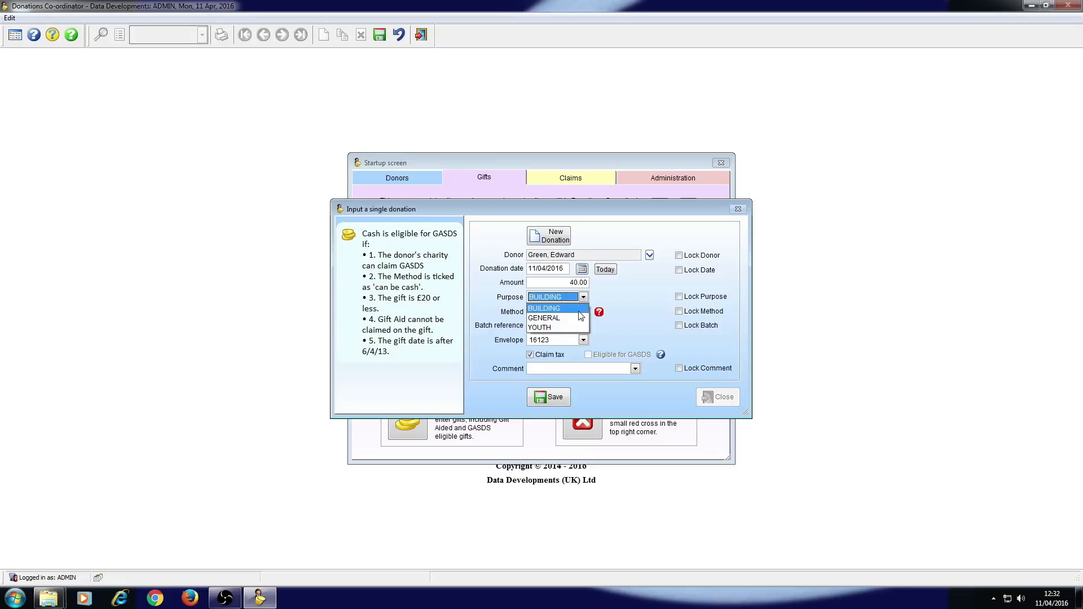
{"action": "left_click", "coordinate": [571, 328]}
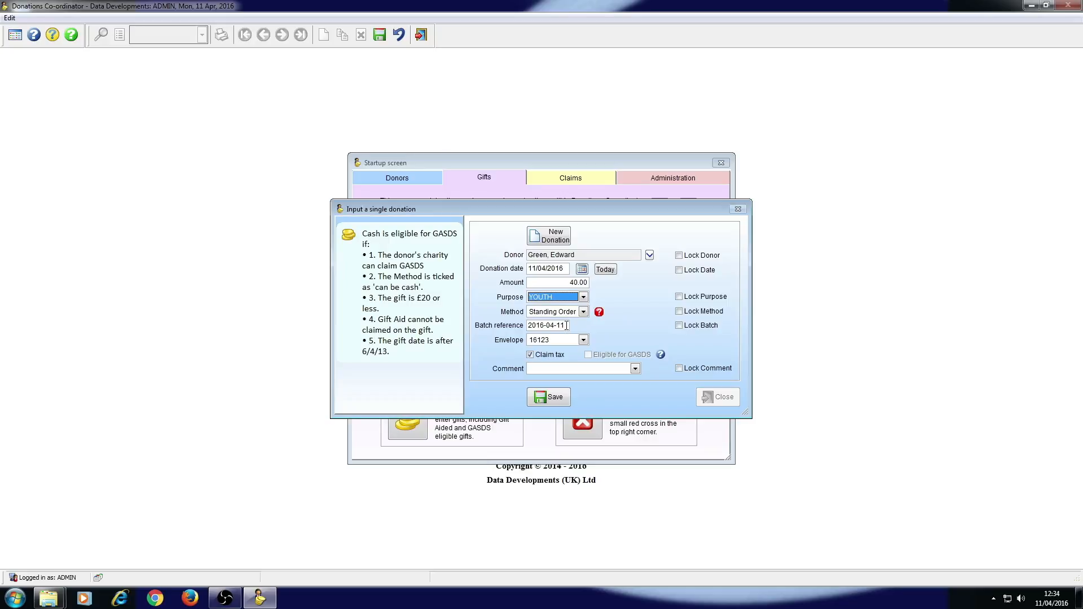
{"action": "left_click", "coordinate": [587, 340]}
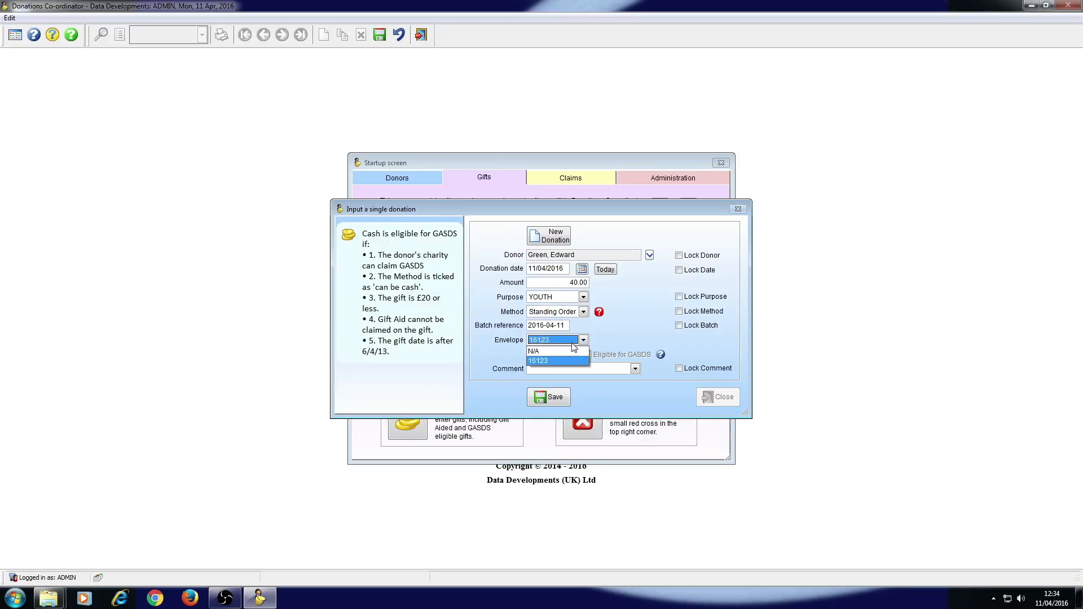
{"action": "left_click", "coordinate": [573, 351]}
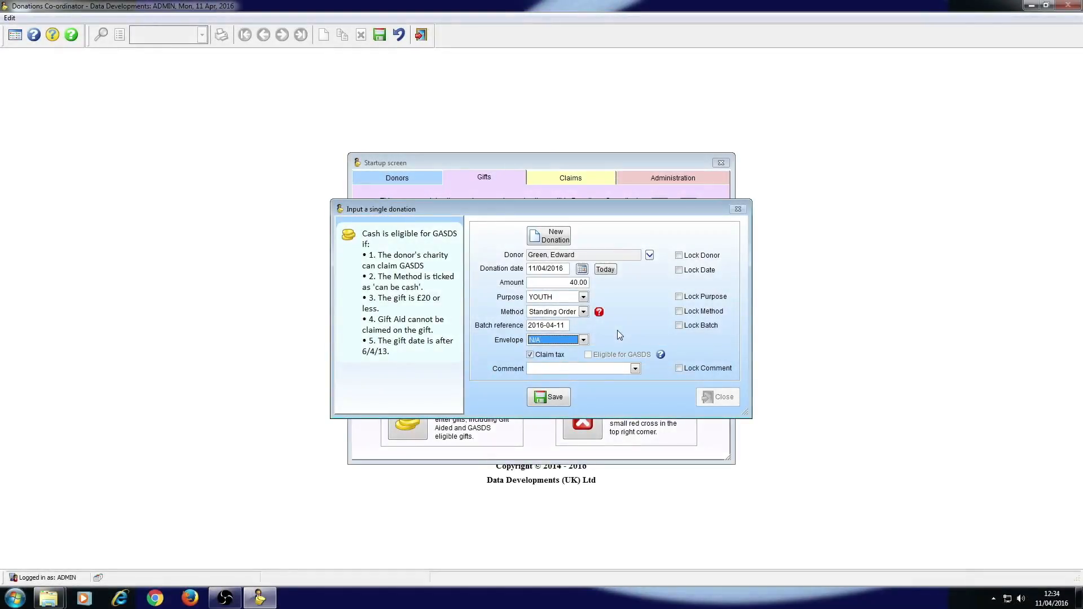
Enter "special appeal" as the donation's comment instead of choosing a preset comment.
{"action": "left_click", "coordinate": [635, 369]}
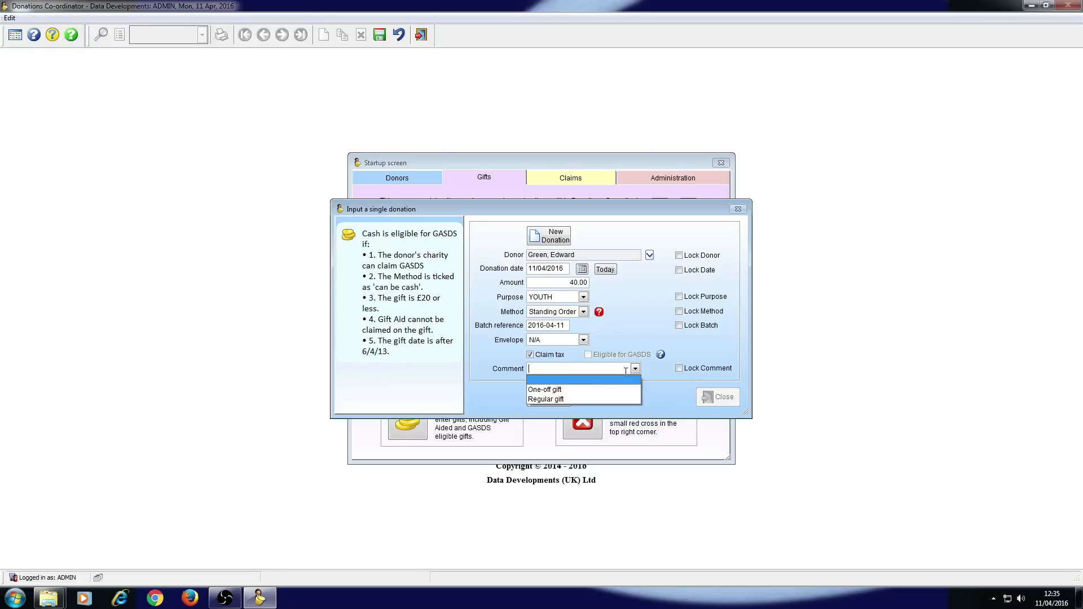
{"action": "left_click", "coordinate": [622, 369]}
{"action": "type", "text": "special appeal"}
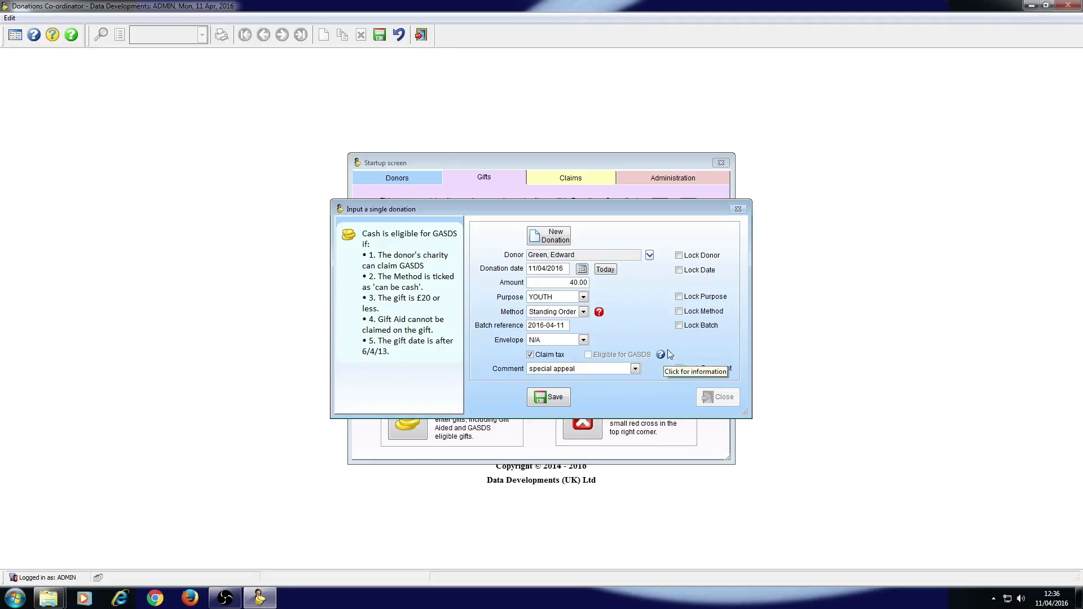
Lock the date, purpose and comment for further entries, and save the donation.
{"action": "left_click", "coordinate": [681, 271]}
{"action": "left_click", "coordinate": [683, 298]}
{"action": "left_click", "coordinate": [683, 369]}
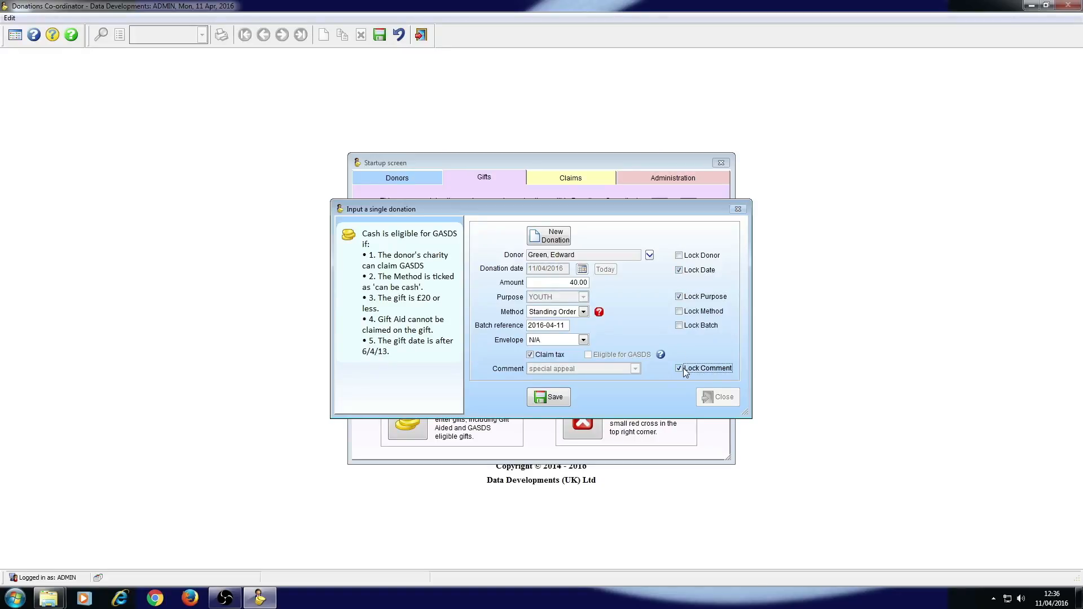
{"action": "left_click", "coordinate": [566, 395]}
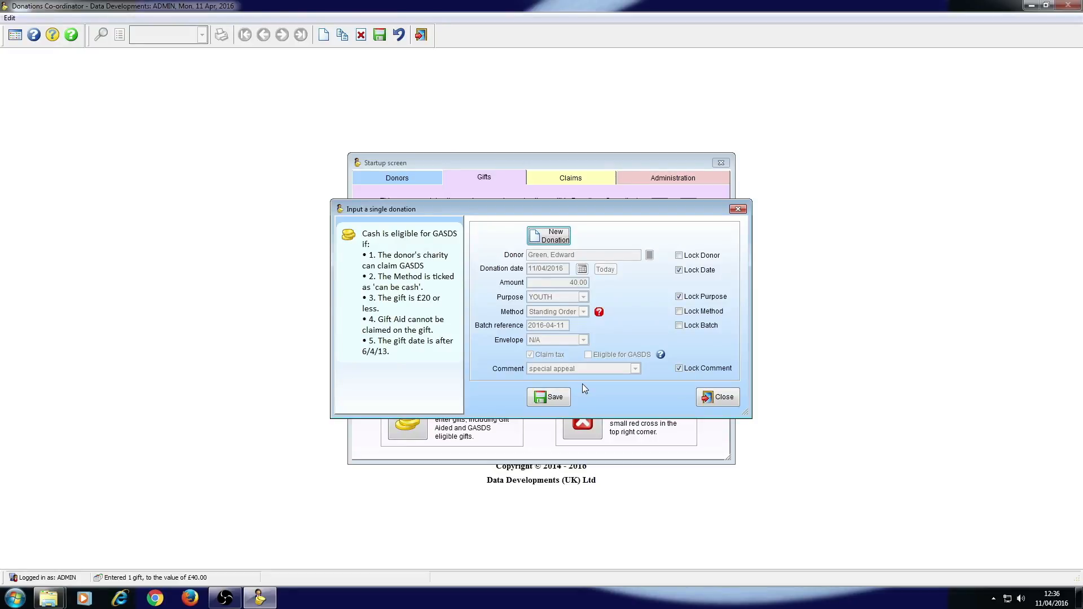
Start another new donation and assign it to the donor listed directly below the previous one.
{"action": "left_click", "coordinate": [548, 242]}
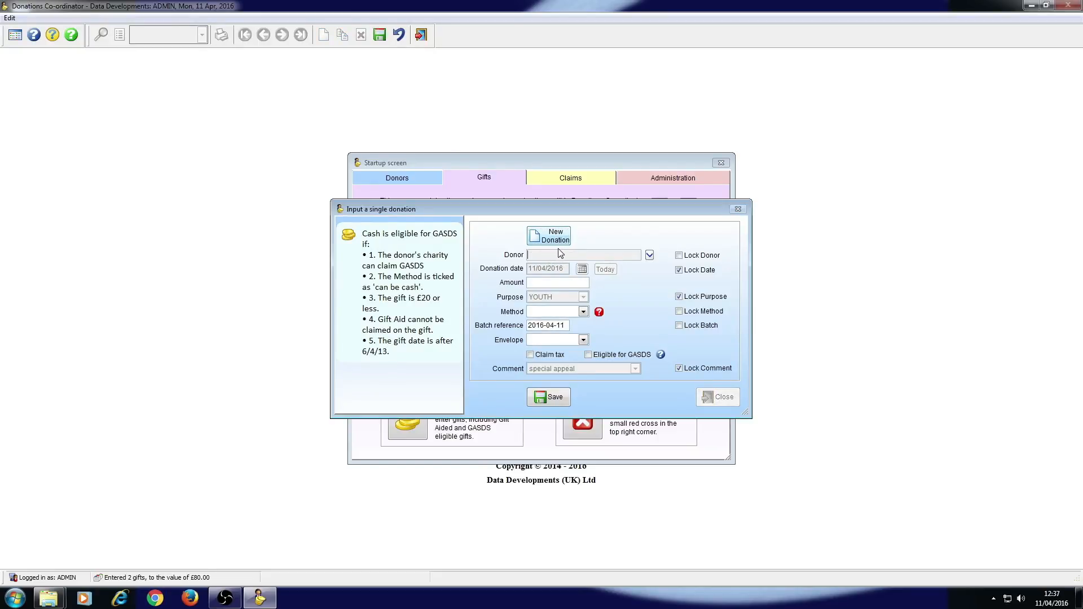
{"action": "left_click", "coordinate": [650, 256]}
{"action": "type", "text": "grey"}
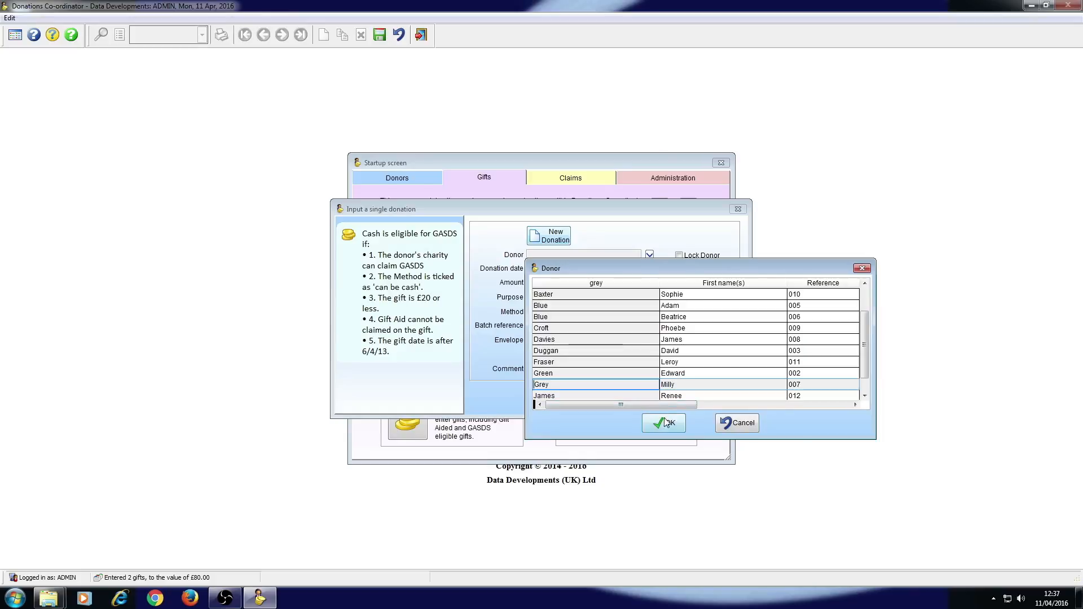
{"action": "left_click", "coordinate": [666, 422]}
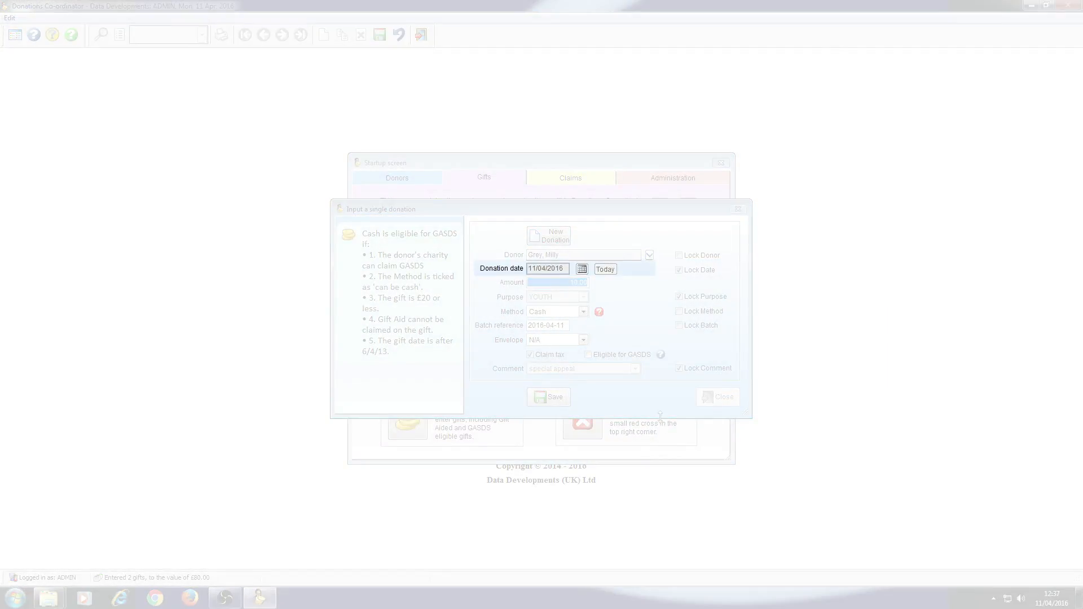
{"action": "key", "text": "Tab"}
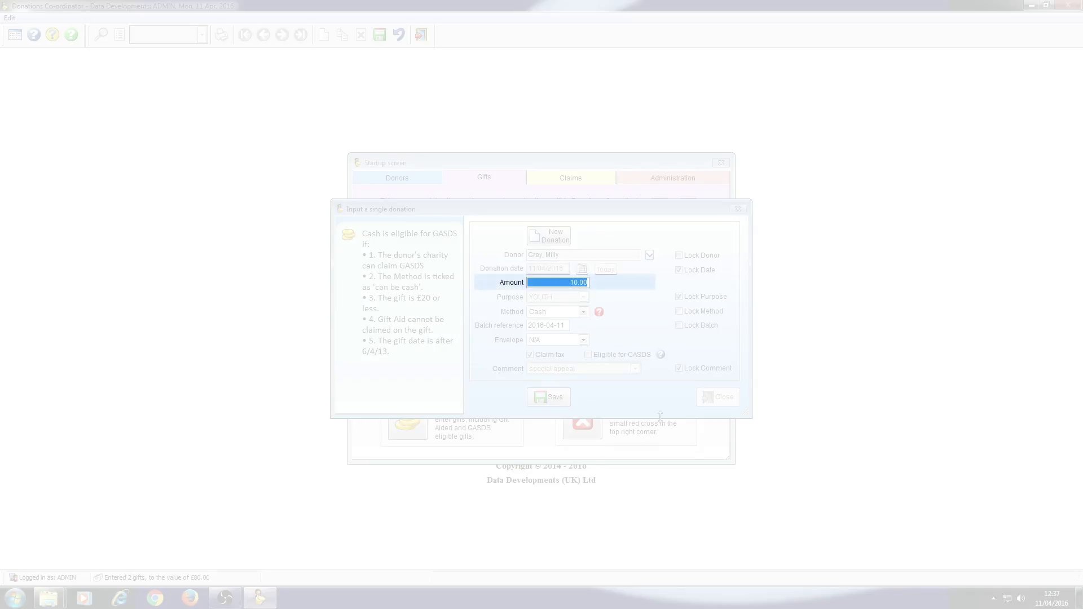
{"action": "key", "text": "Tab"}
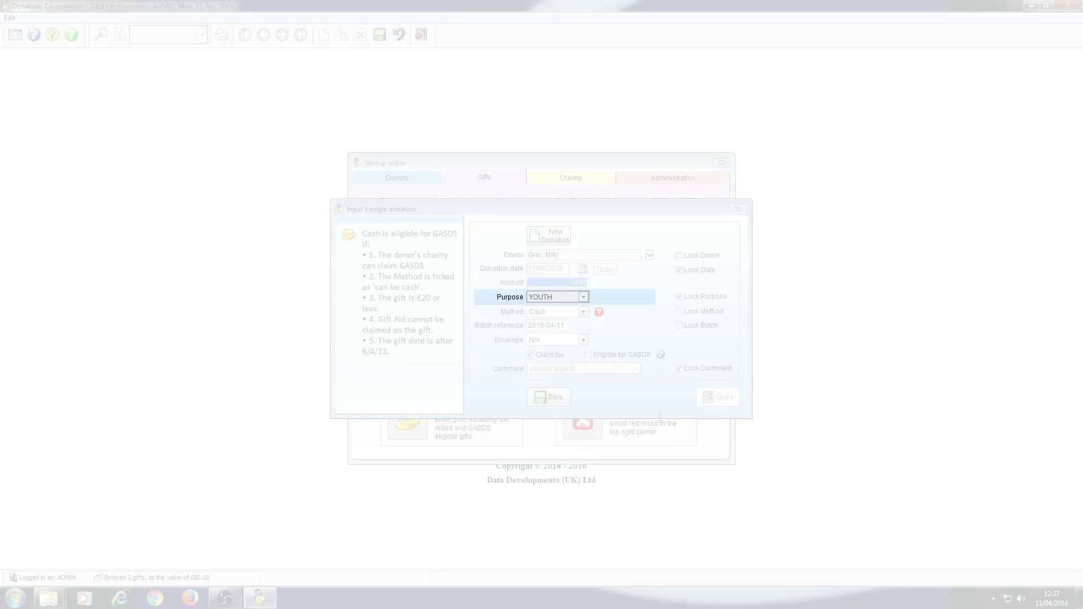
{"action": "key", "text": "Tab"}
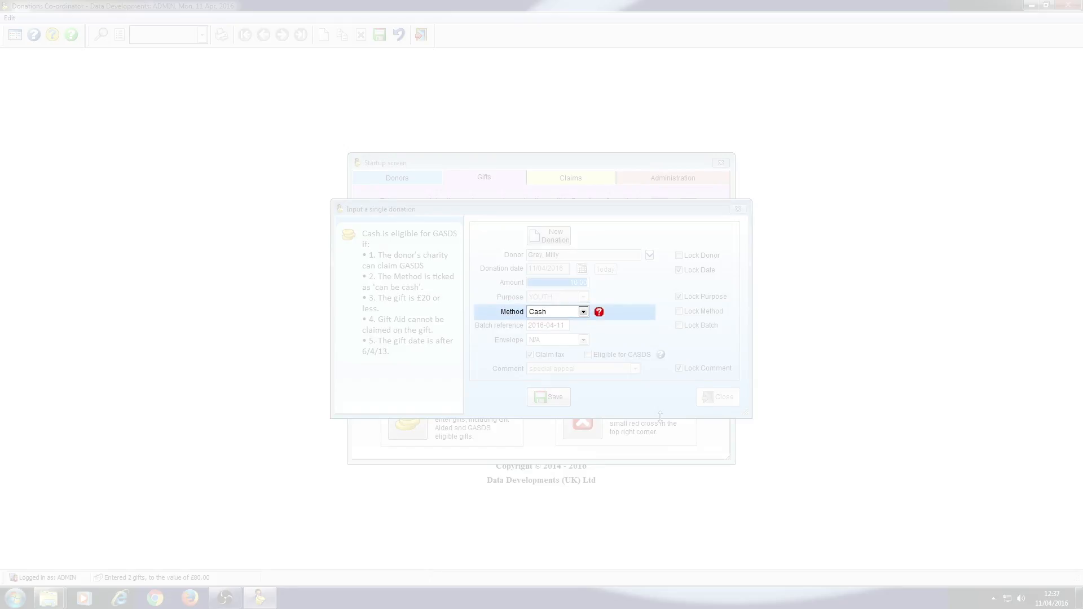
{"action": "key", "text": "Tab"}
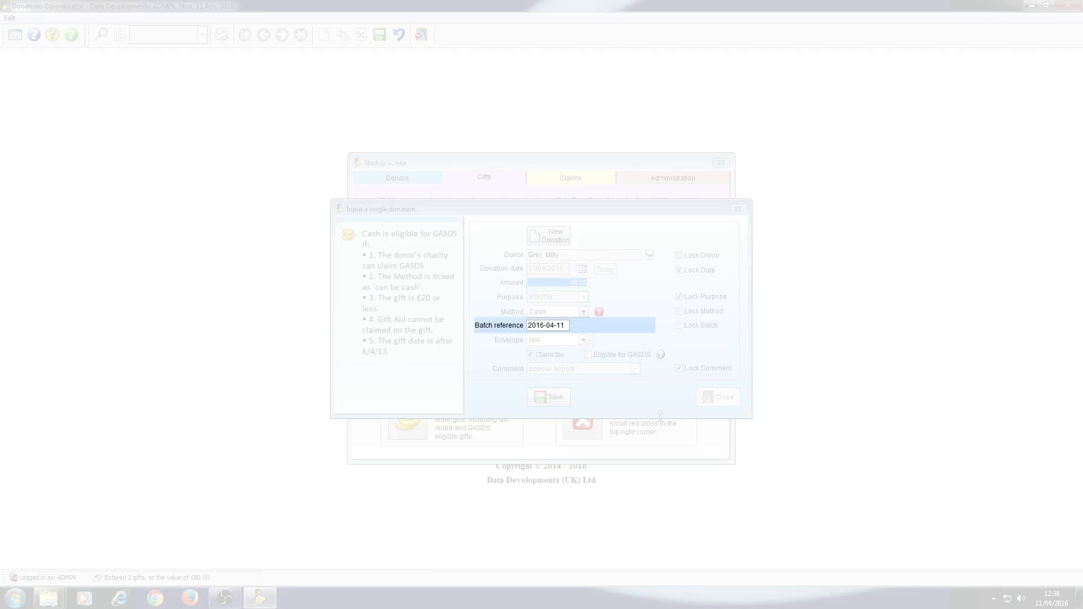
{"action": "key", "text": "Tab"}
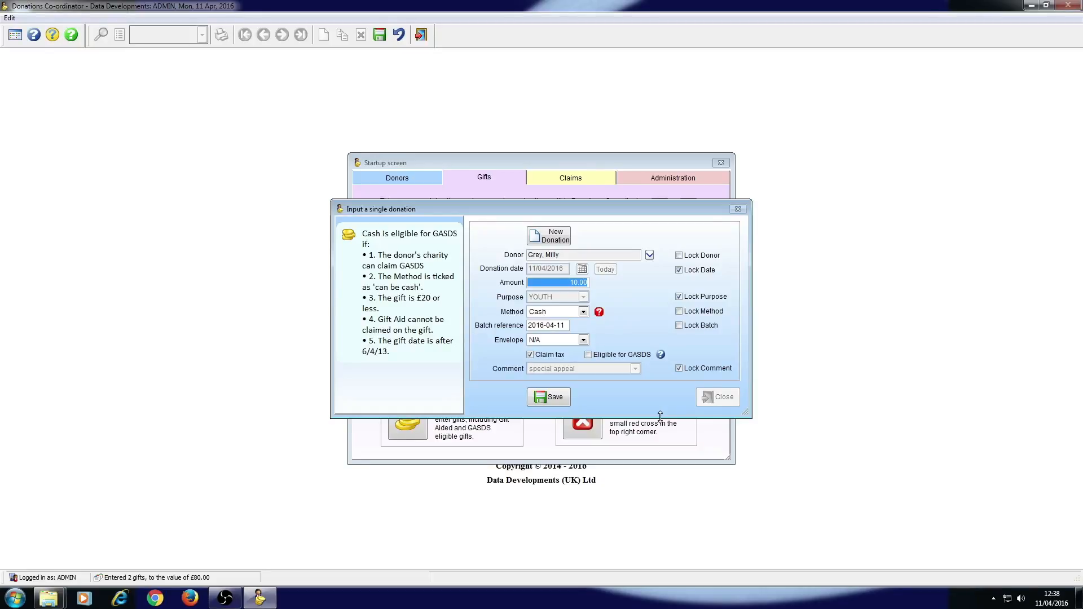
Turn off the tax claim for this donation and mark it as eligible for GASDS.
{"action": "left_click", "coordinate": [530, 355]}
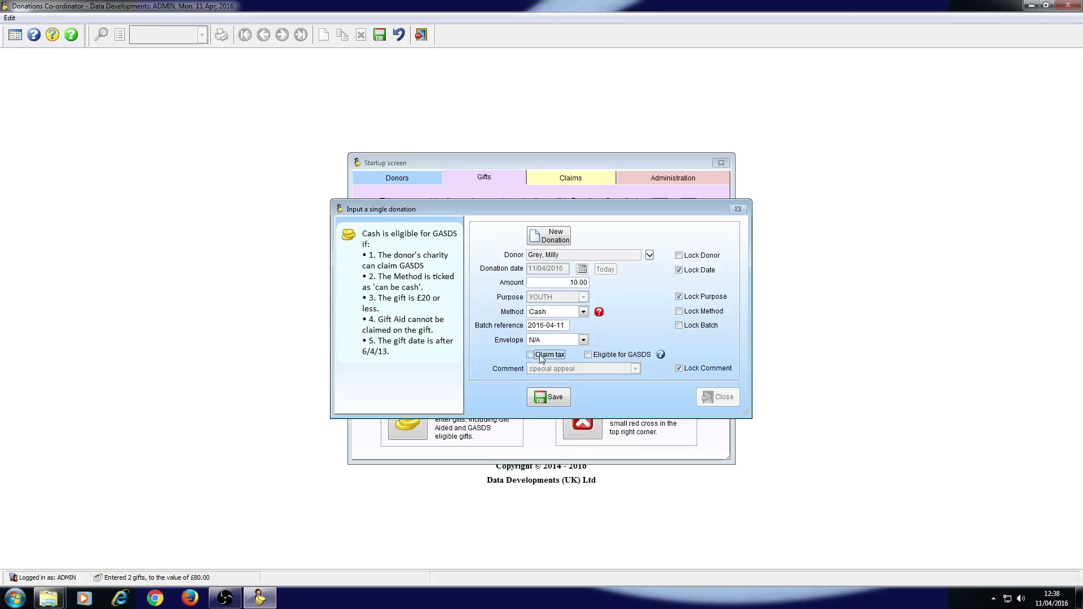
{"action": "left_click", "coordinate": [595, 360]}
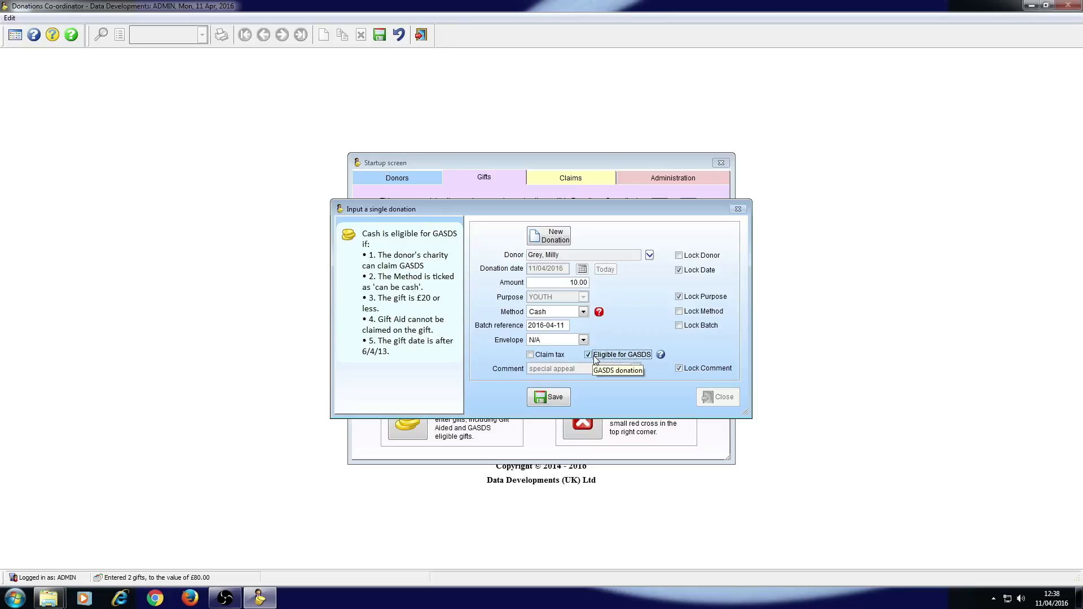
Read the help notes on GASDS eligibility and cash methods, and save the donation.
{"action": "left_click", "coordinate": [661, 360]}
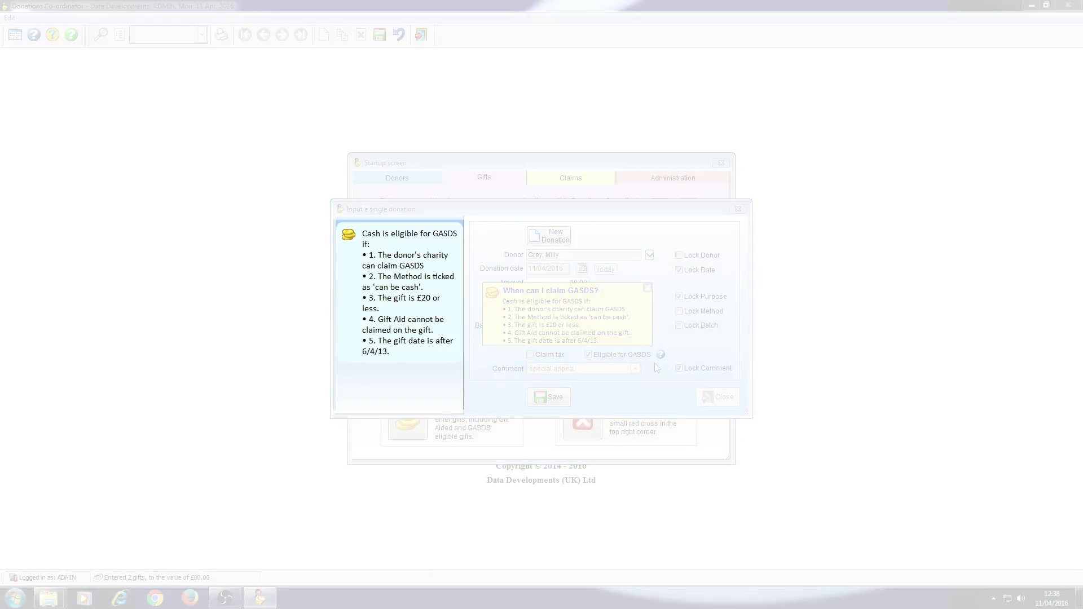
{"action": "left_click", "coordinate": [648, 287]}
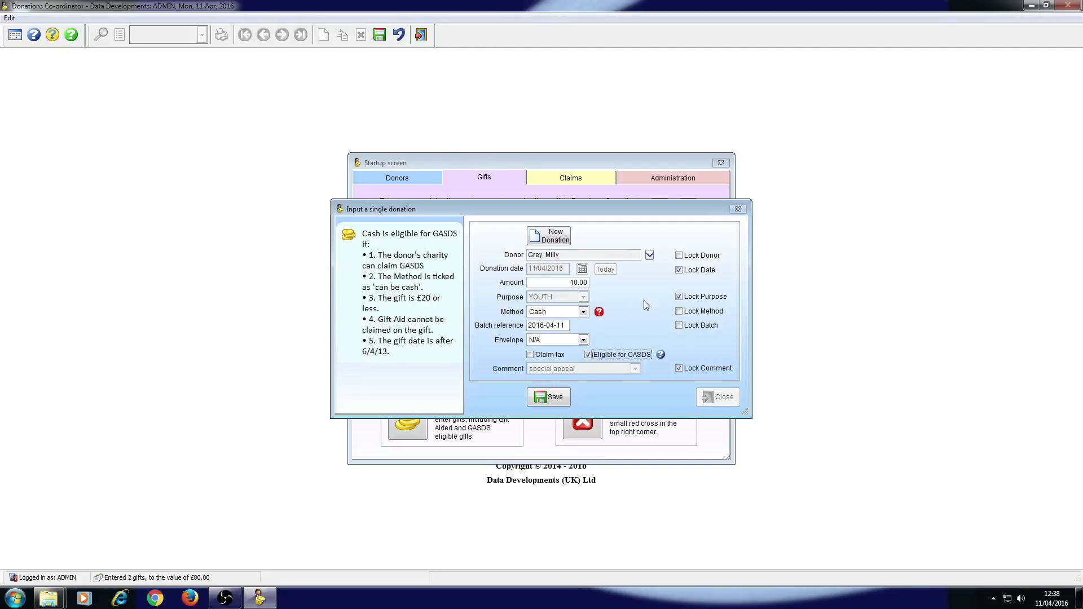
{"action": "left_click", "coordinate": [599, 313]}
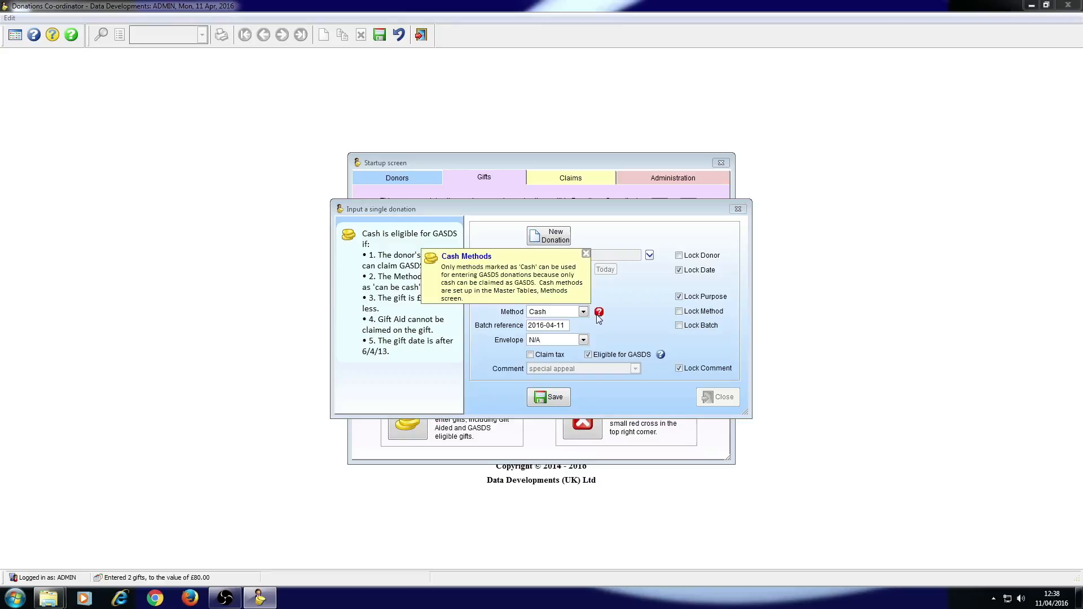
{"action": "left_click", "coordinate": [584, 252]}
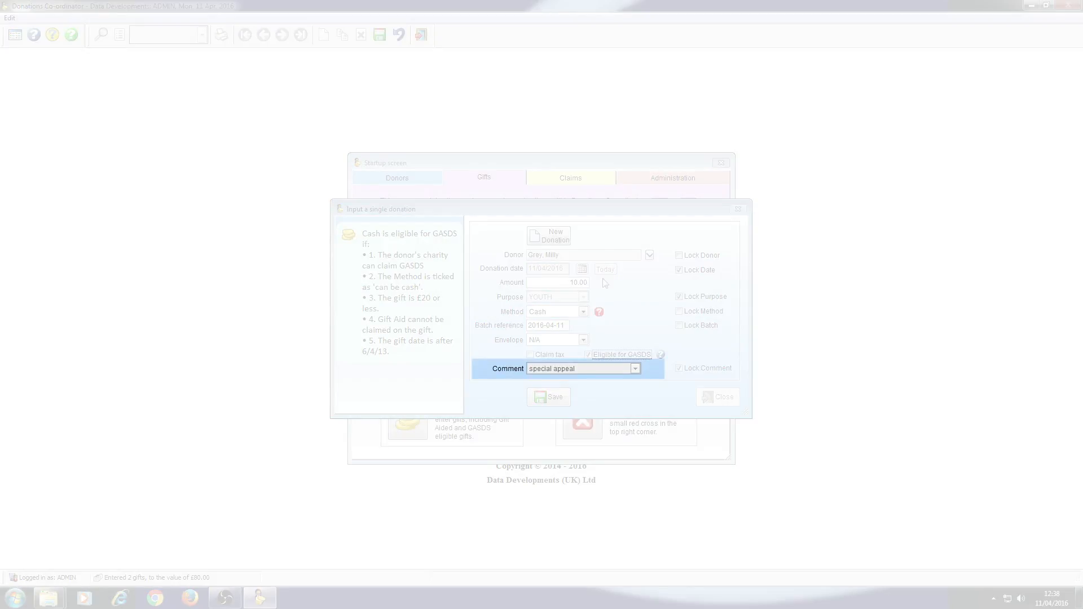
{"action": "left_click", "coordinate": [539, 401]}
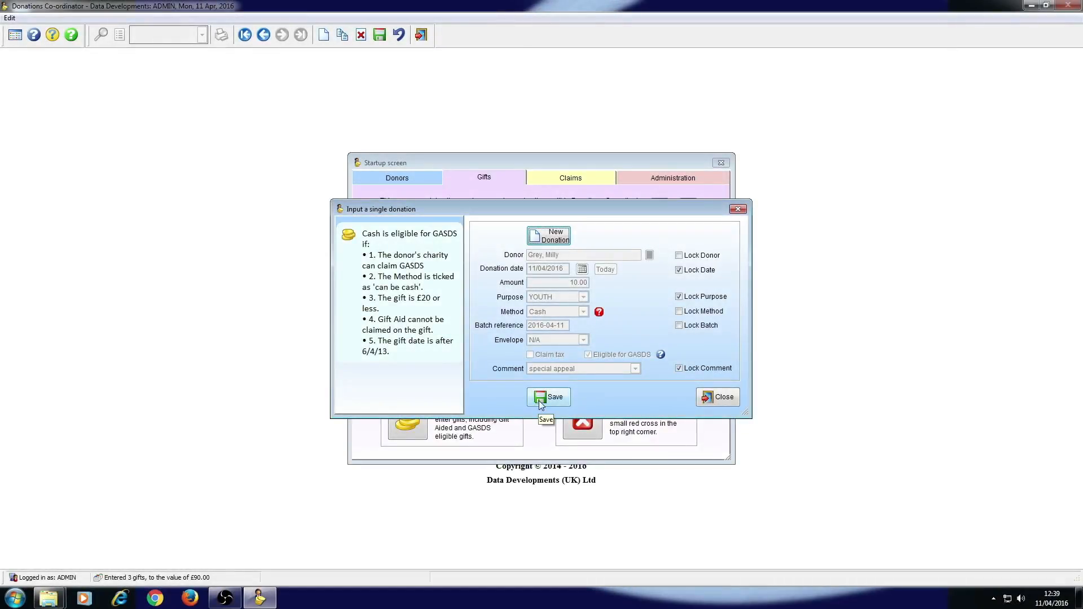
Start a donation for the third listed donor with the date unlocked, and discard it unsaved.
{"action": "left_click", "coordinate": [548, 235]}
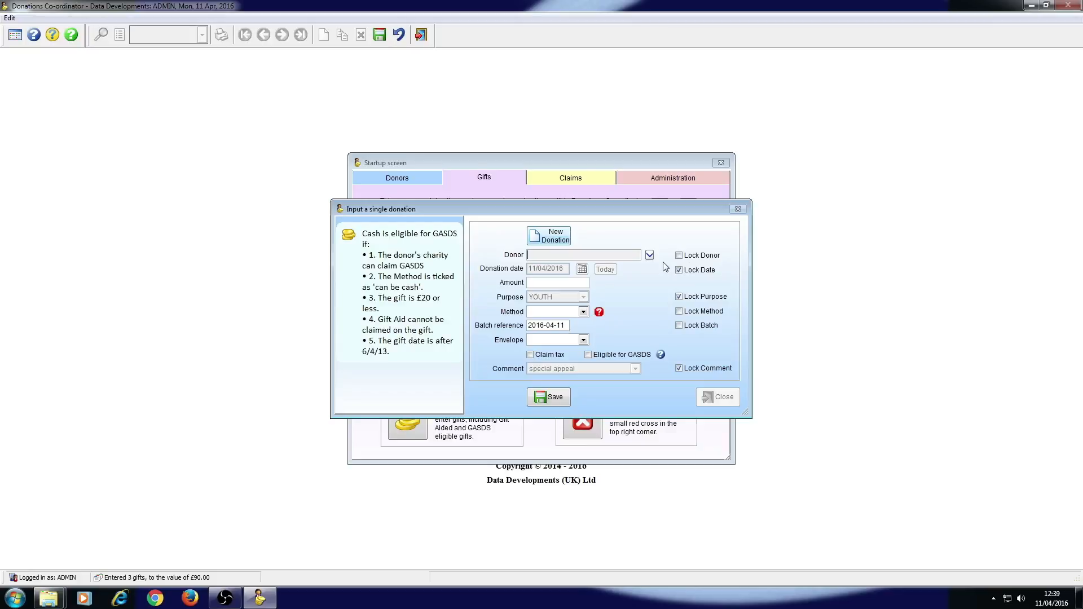
{"action": "left_click", "coordinate": [650, 255]}
{"action": "left_click", "coordinate": [630, 315]}
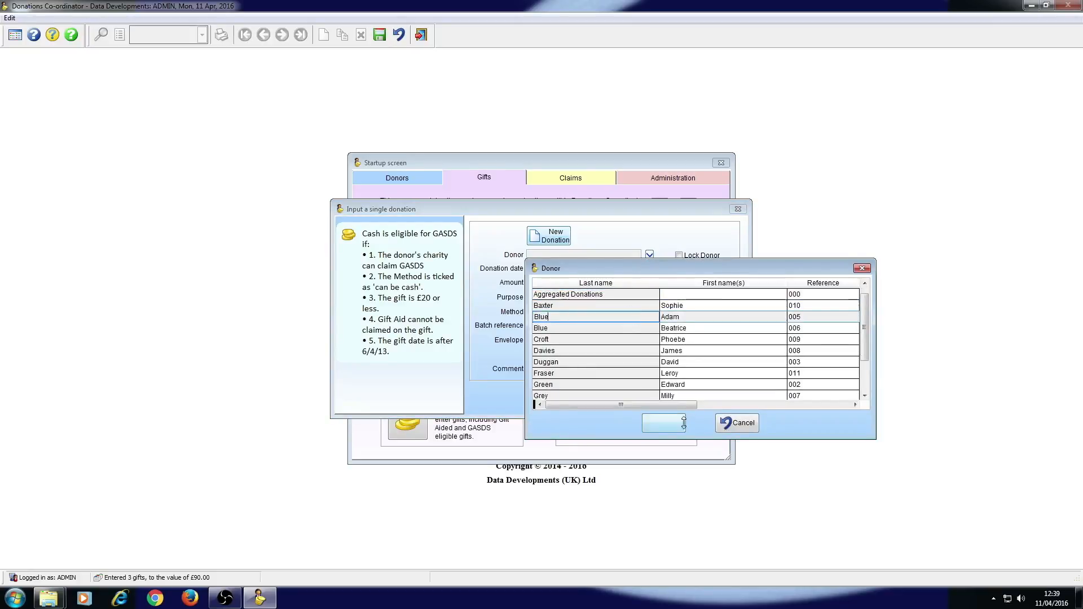
{"action": "left_click", "coordinate": [664, 423]}
{"action": "left_click", "coordinate": [680, 271]}
{"action": "left_click", "coordinate": [680, 270]}
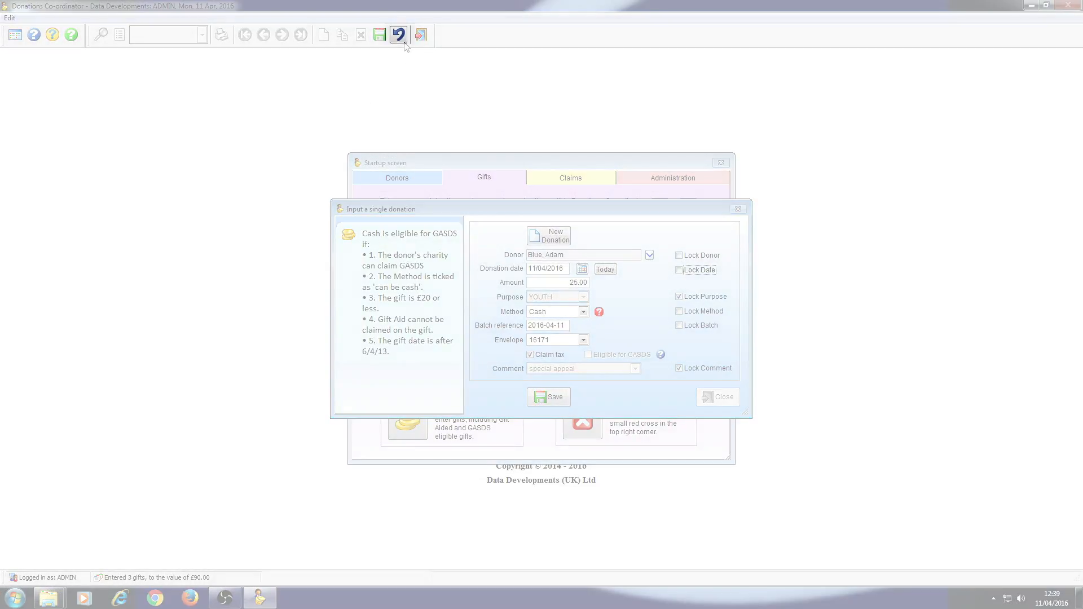
{"action": "left_click", "coordinate": [402, 39]}
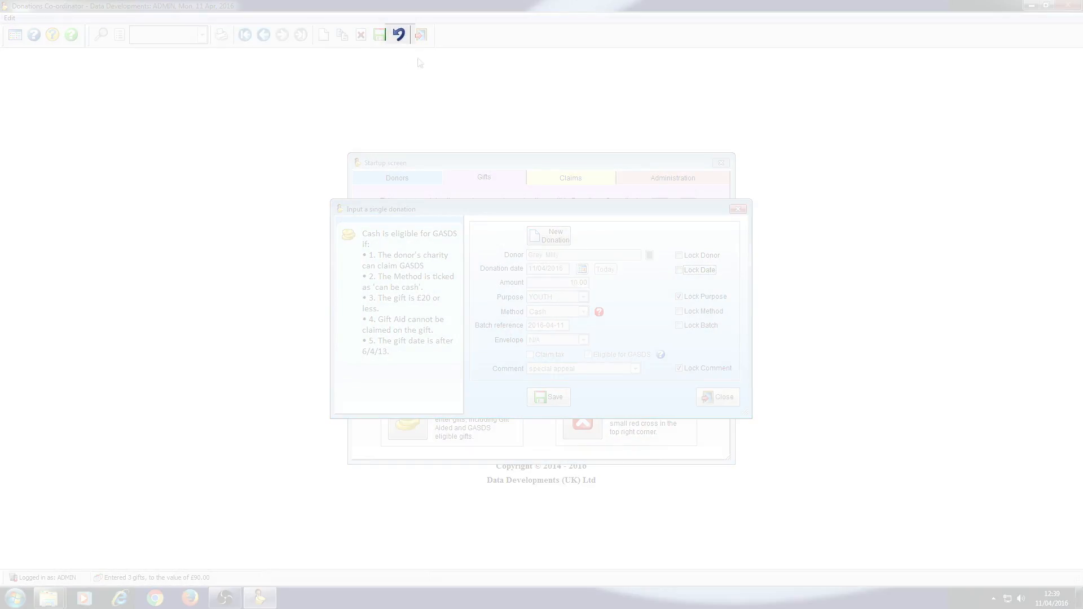
Close the single donation entry form.
{"action": "left_click", "coordinate": [727, 402]}
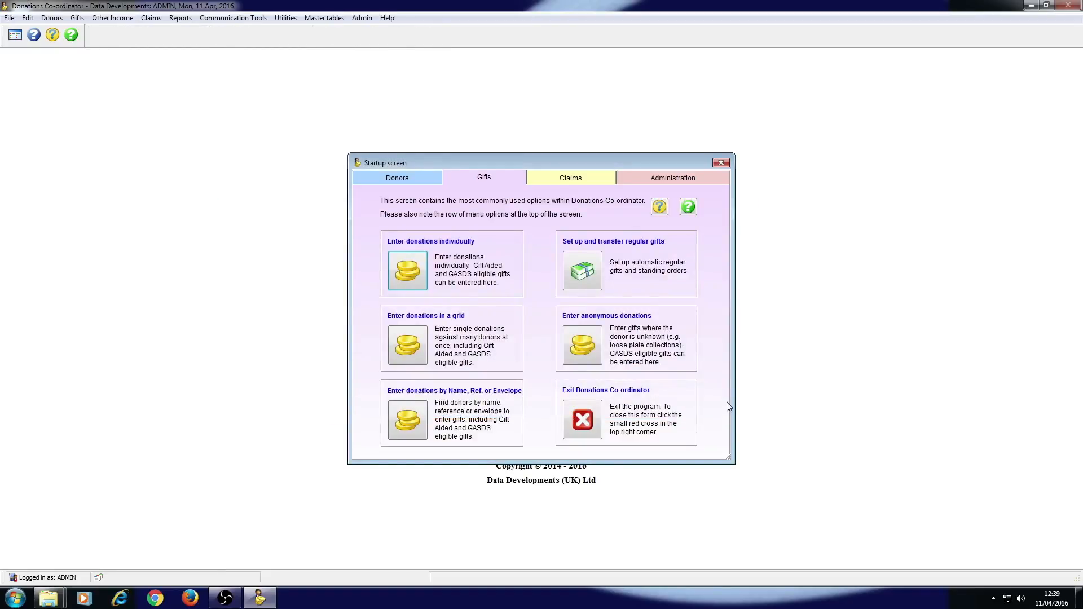